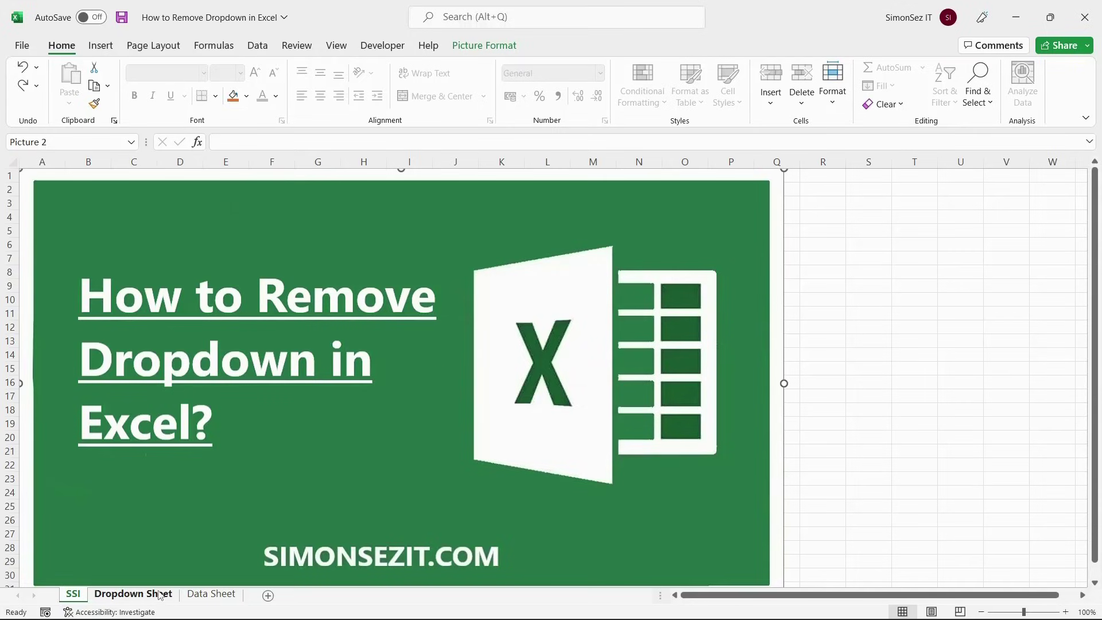
# Step: Select the Test Center cells C4:C14 on the Dropdown Sheet and show the Data tab
pyautogui.click(133, 593)
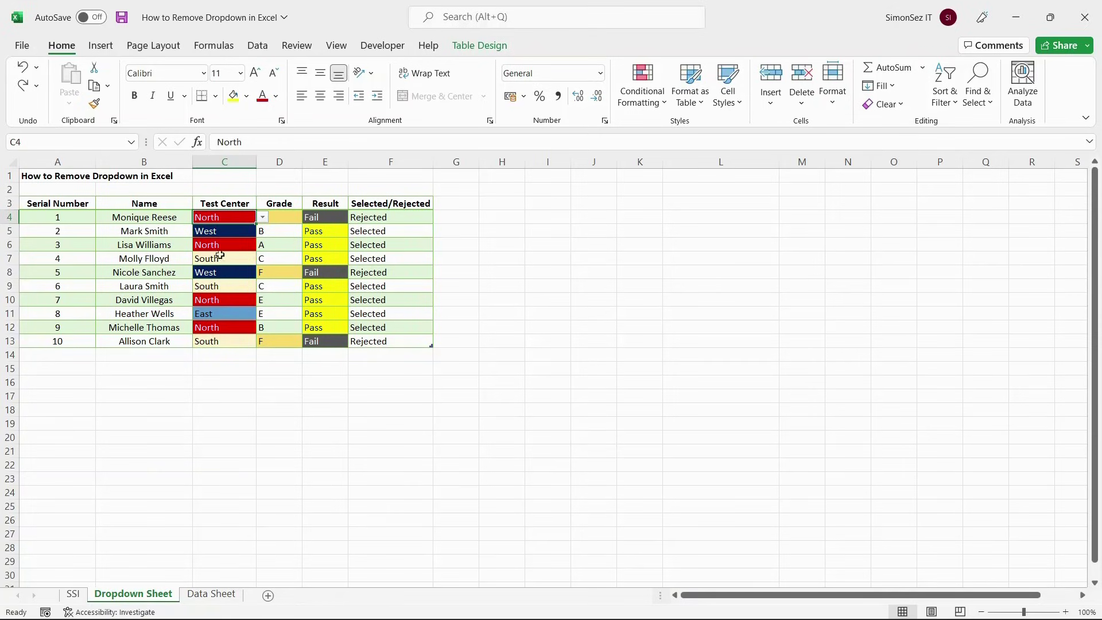
pyautogui.moveTo(233, 215); pyautogui.dragTo(236, 352)
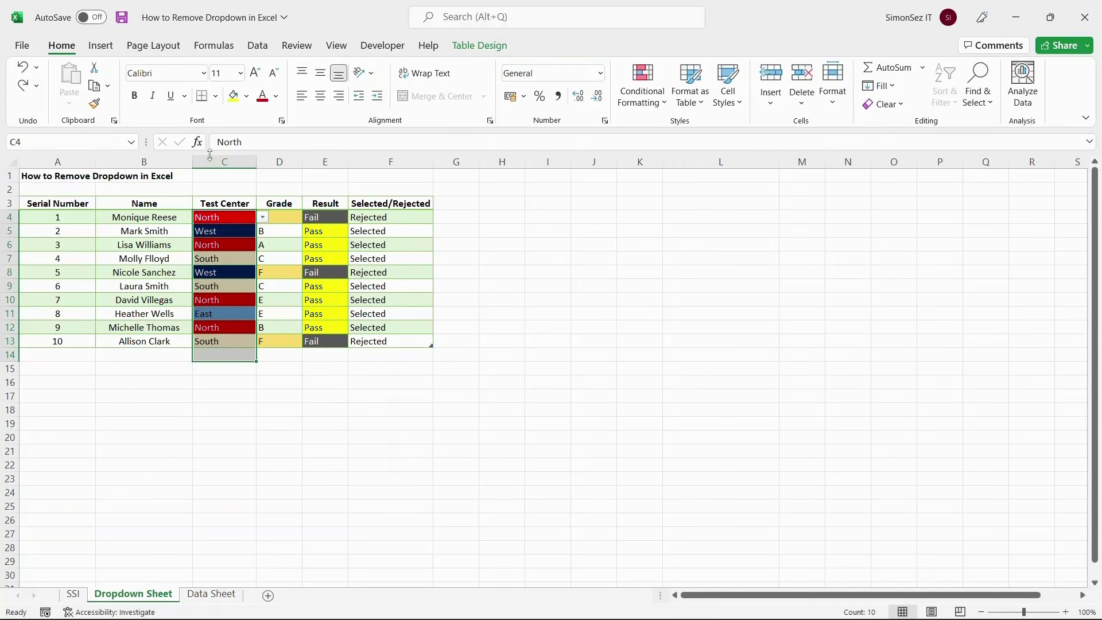
pyautogui.click(257, 46)
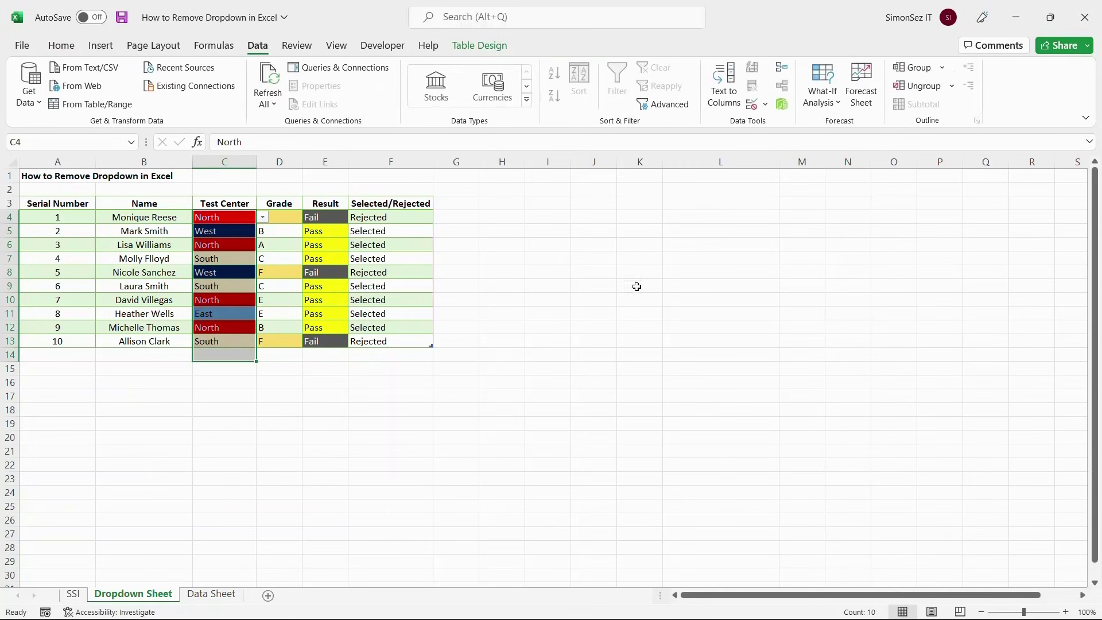
# Step: Extend data validation to the whole C4:C14 selection and Clear All rules so any value is allowed
pyautogui.click(756, 108)
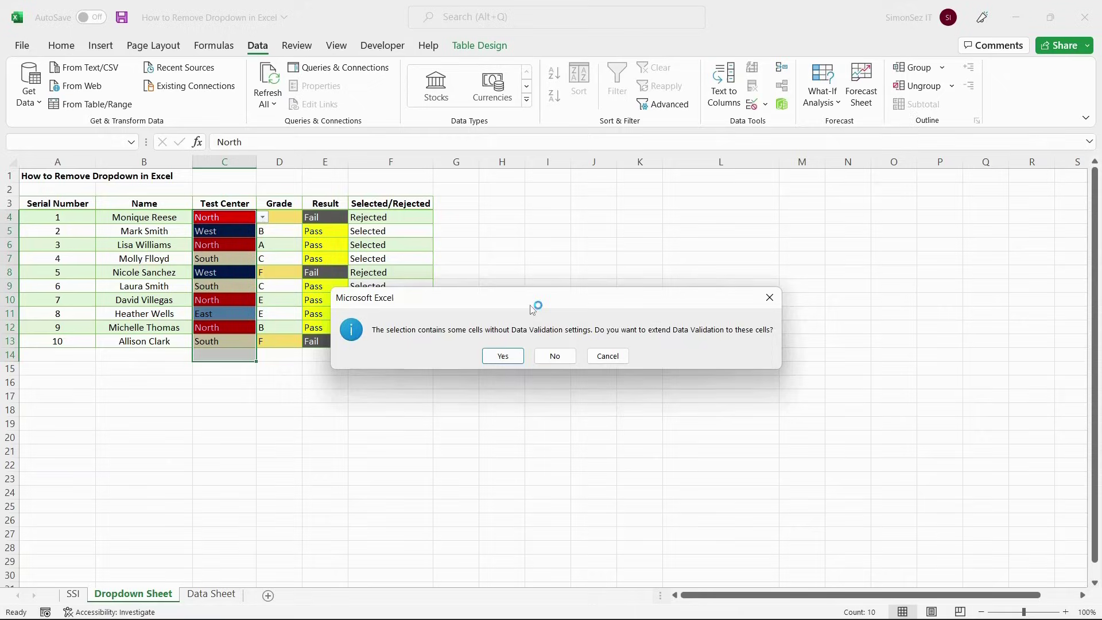
pyautogui.click(502, 356)
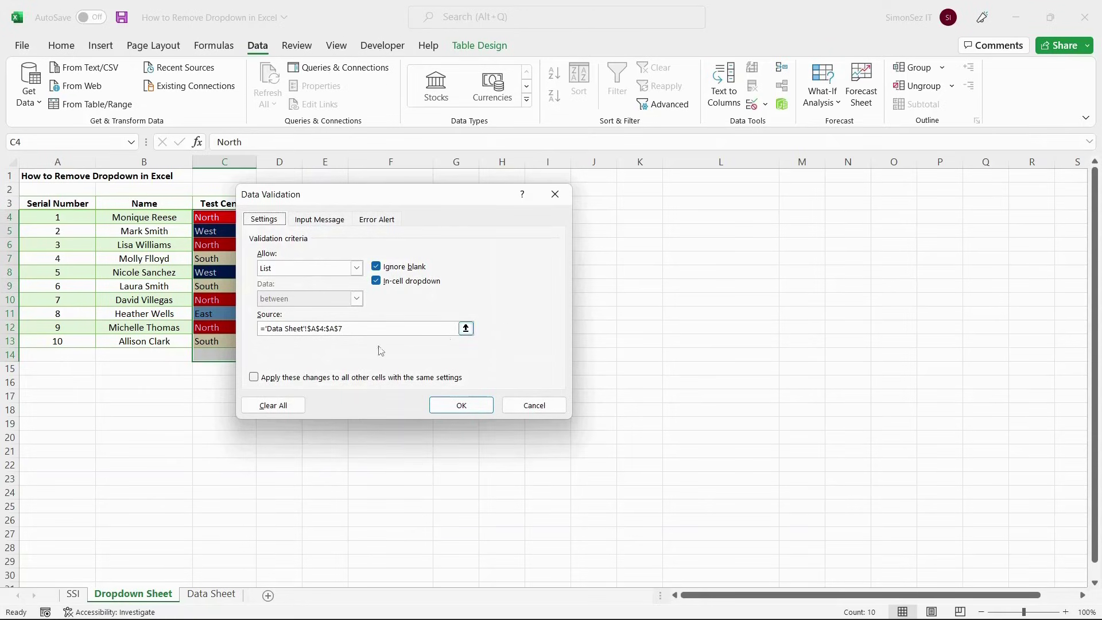
pyautogui.click(285, 409)
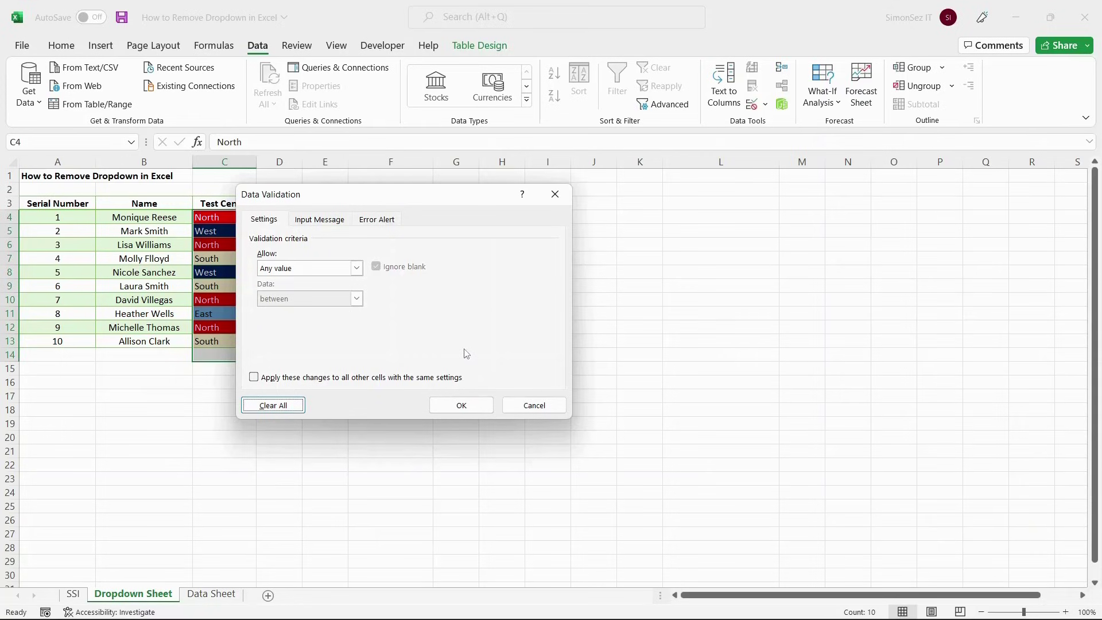
pyautogui.click(461, 405)
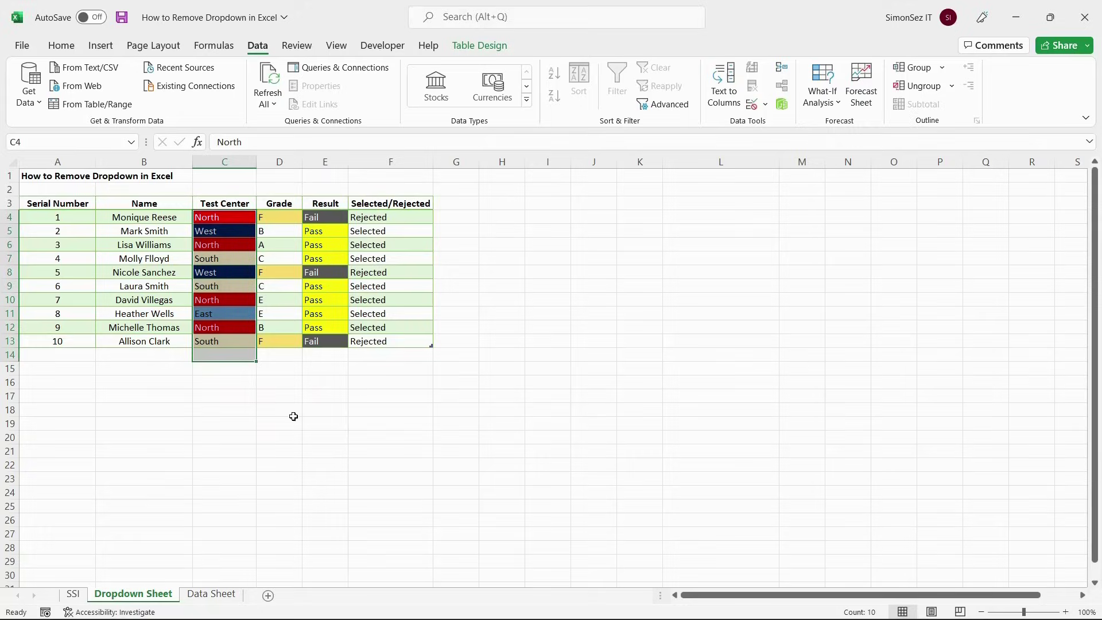
# Step: Change cell C4 from North to North1 to confirm free entries are accepted
pyautogui.click(232, 251)
pyautogui.doubleClick(232, 217)
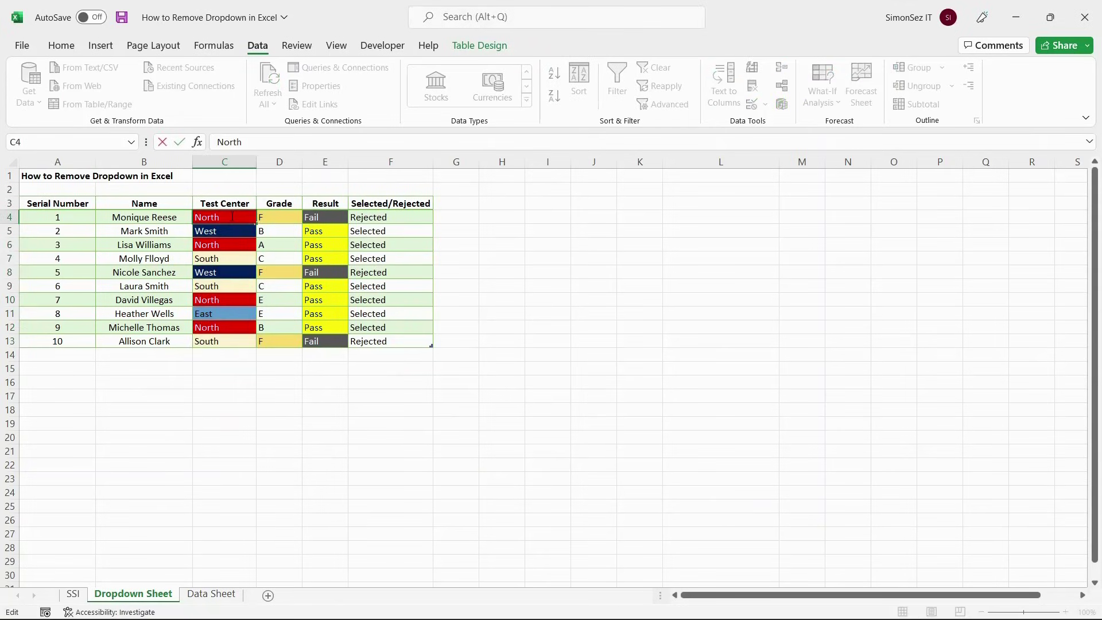
pyautogui.write('1')
pyautogui.click(238, 235)
pyautogui.click(242, 297)
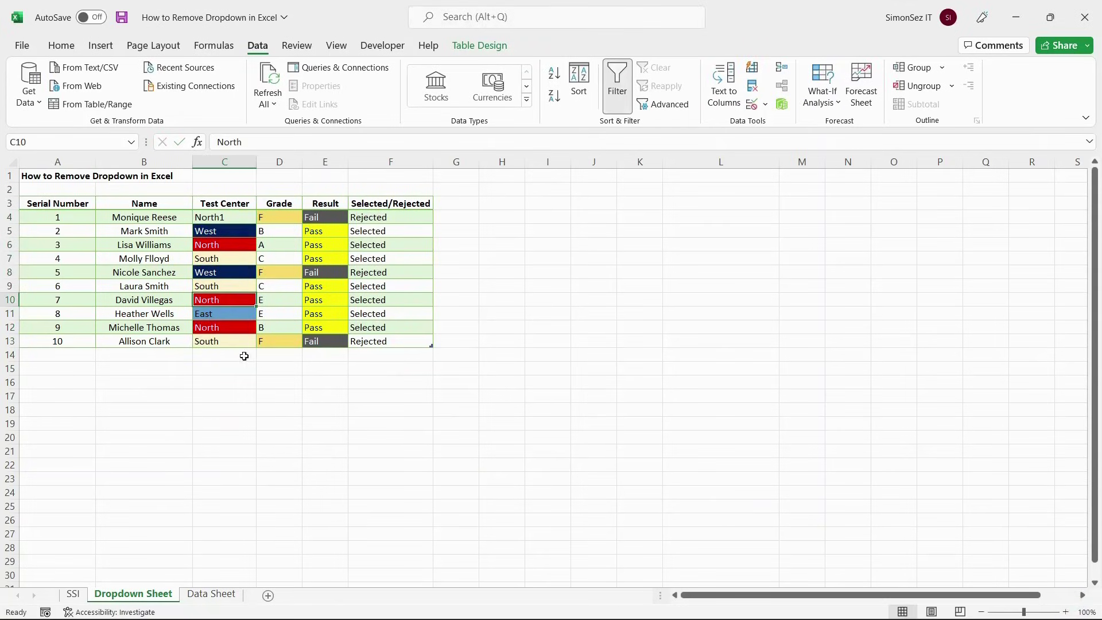
pyautogui.click(254, 383)
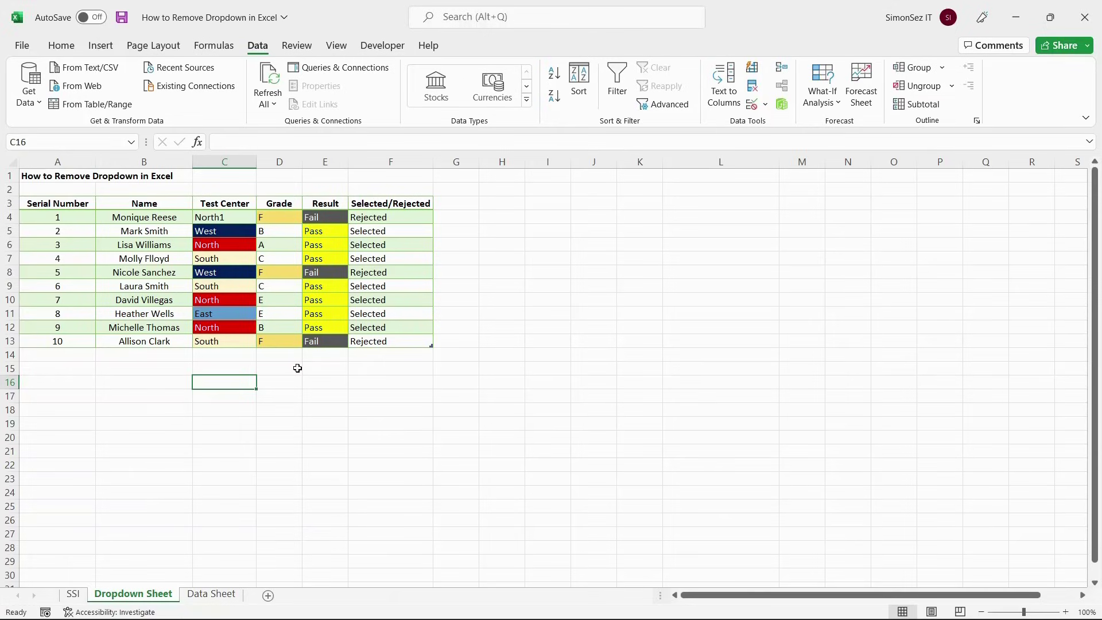
# Step: Apply Home > Clear > Clear All to the Grade cells D4:D13
pyautogui.moveTo(287, 216); pyautogui.dragTo(290, 333)
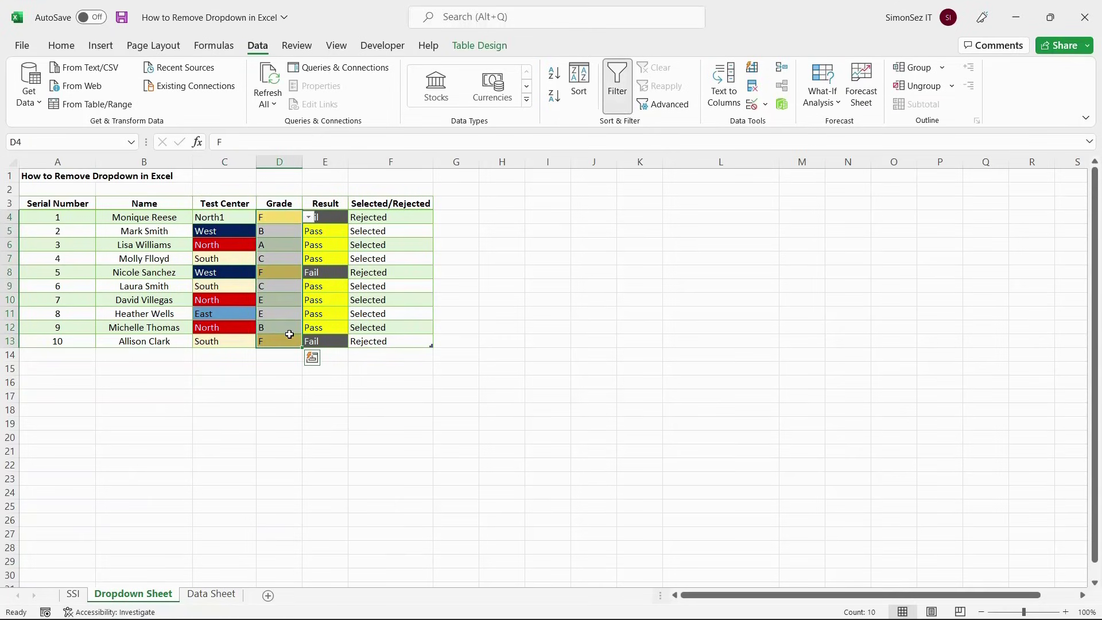
pyautogui.click(61, 45)
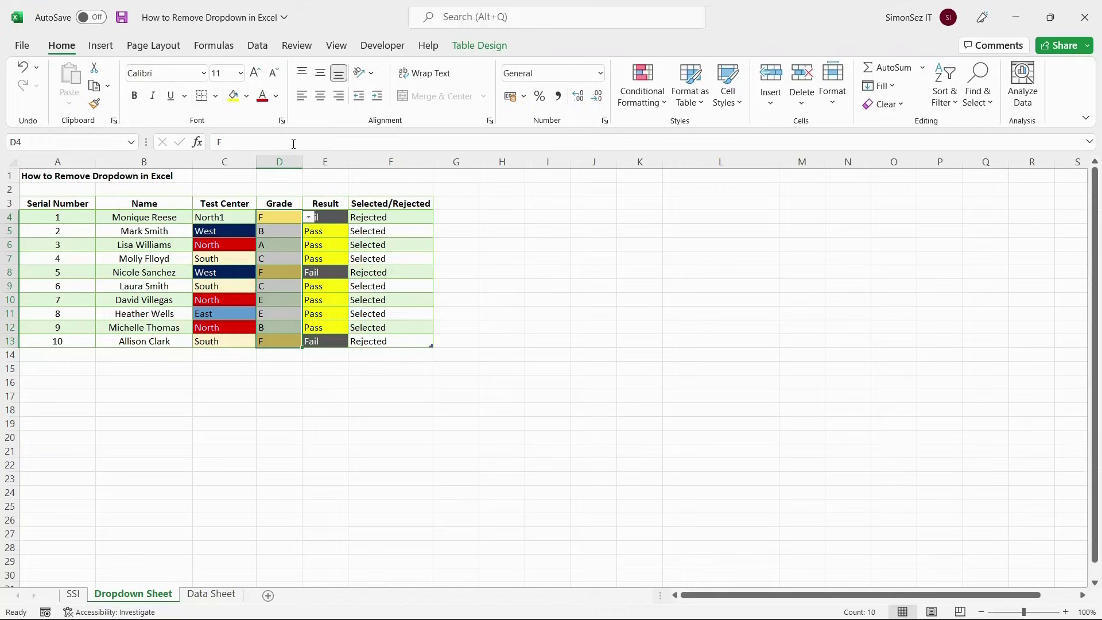
pyautogui.click(902, 105)
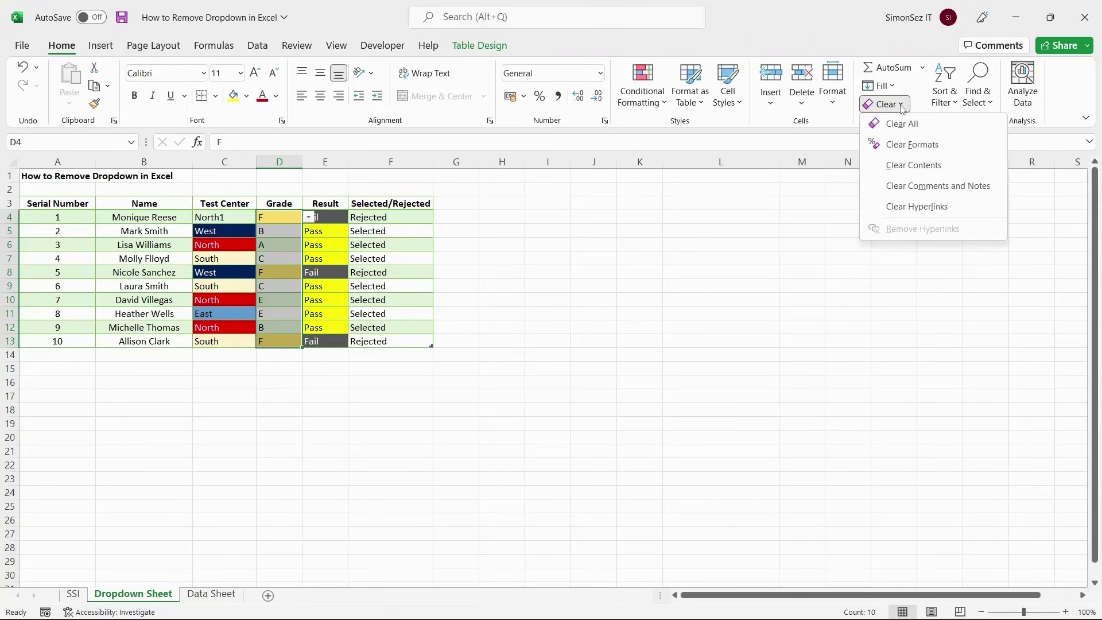
pyautogui.click(902, 124)
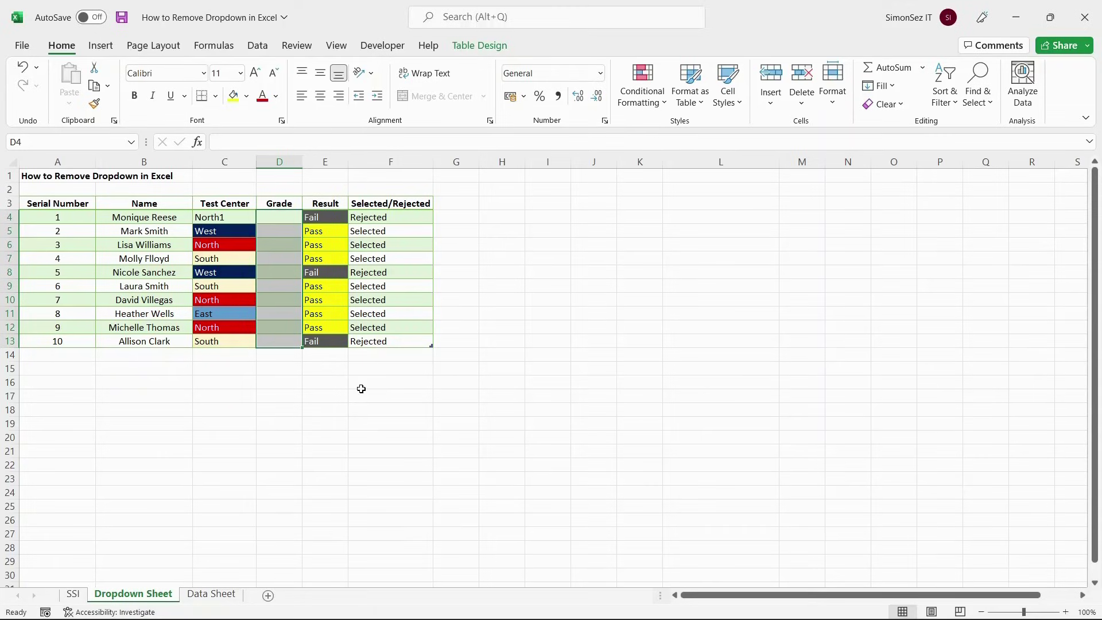
pyautogui.click(418, 382)
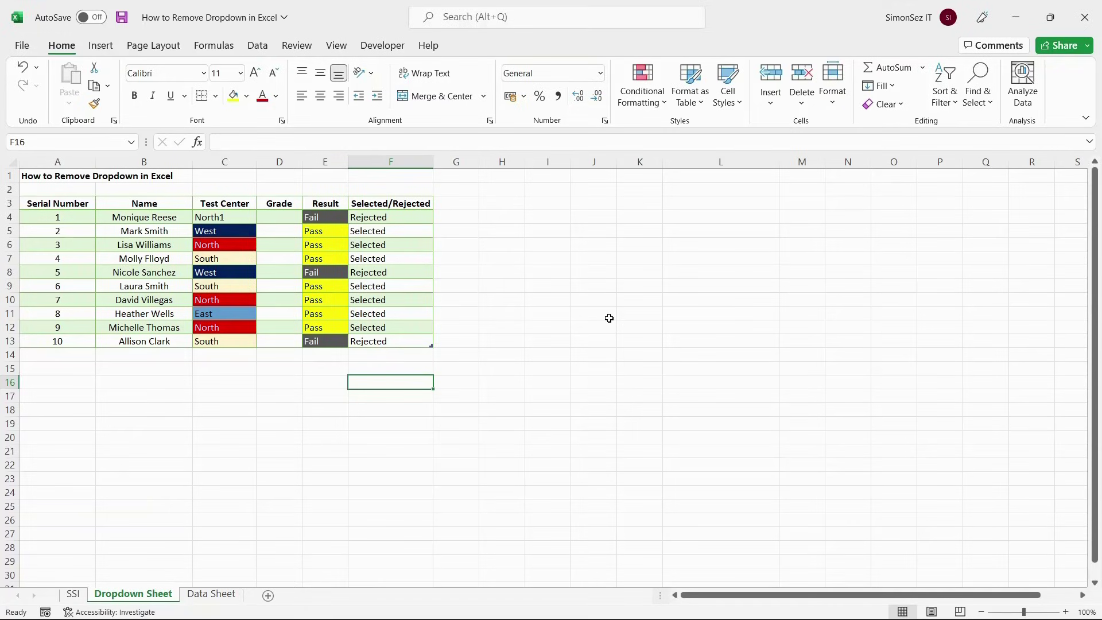
# Step: Copy the ten empty cells K8:K17 and select F4:F13 in Selected/Rejected as the paste target
pyautogui.moveTo(625, 275); pyautogui.dragTo(644, 409)
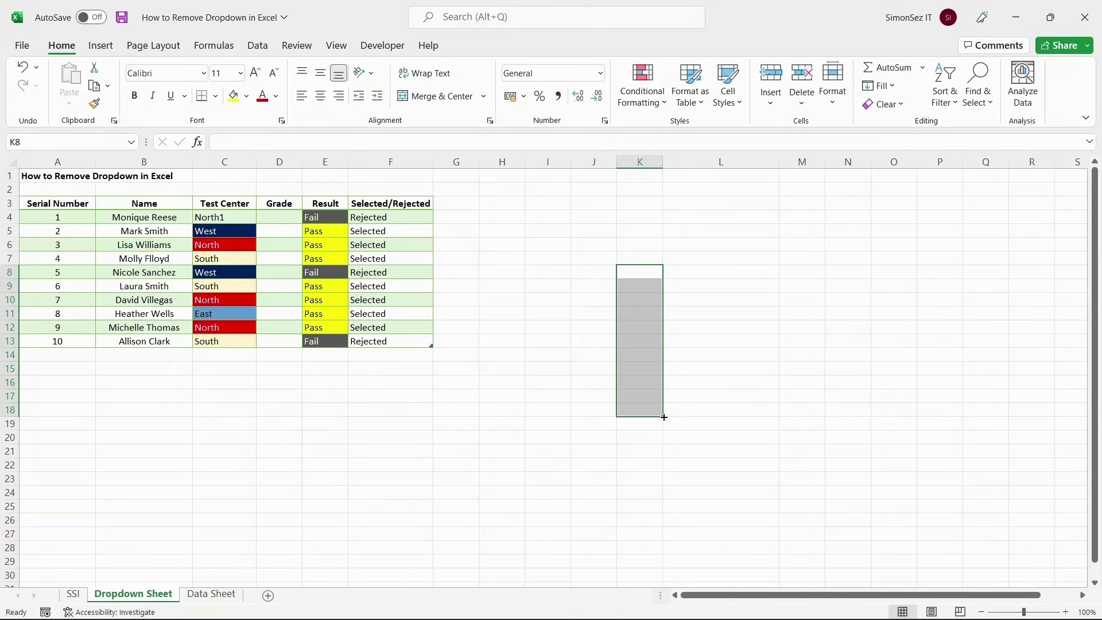
pyautogui.moveTo(661, 416); pyautogui.dragTo(662, 402)
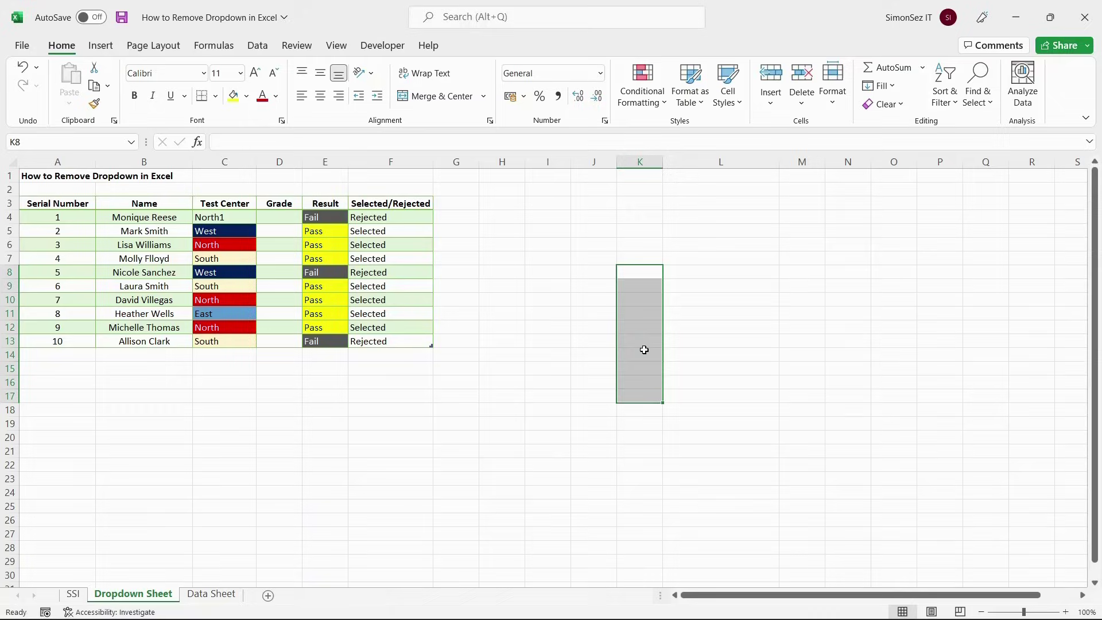
pyautogui.hotkey('ctrl', 'c')
pyautogui.click(403, 218)
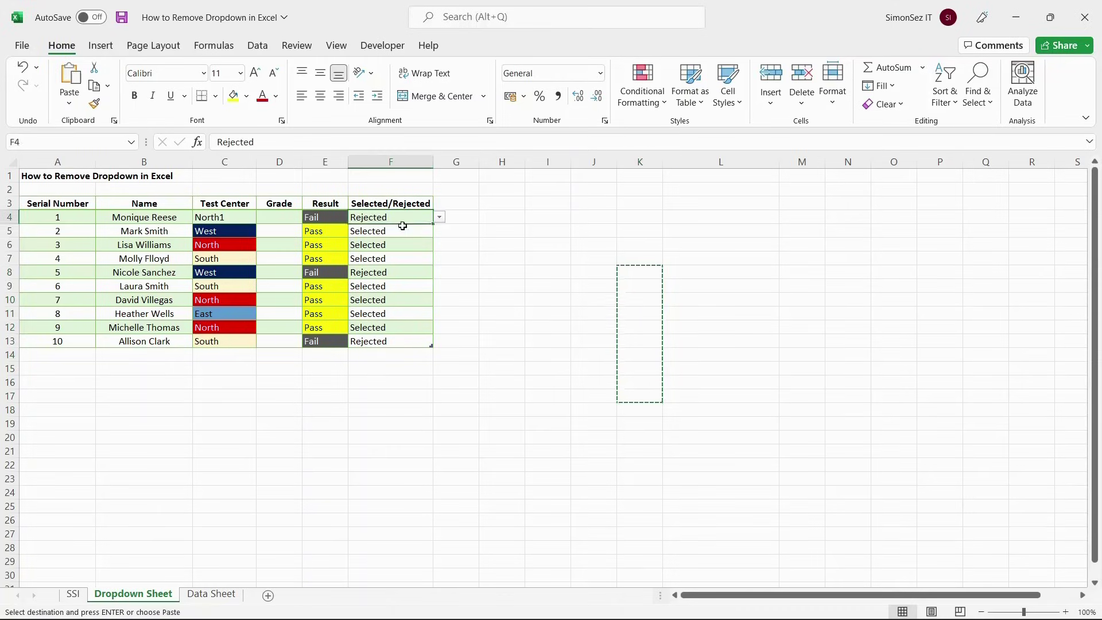
pyautogui.moveTo(403, 225); pyautogui.dragTo(407, 338)
pyautogui.hotkey('ctrl', 'v')
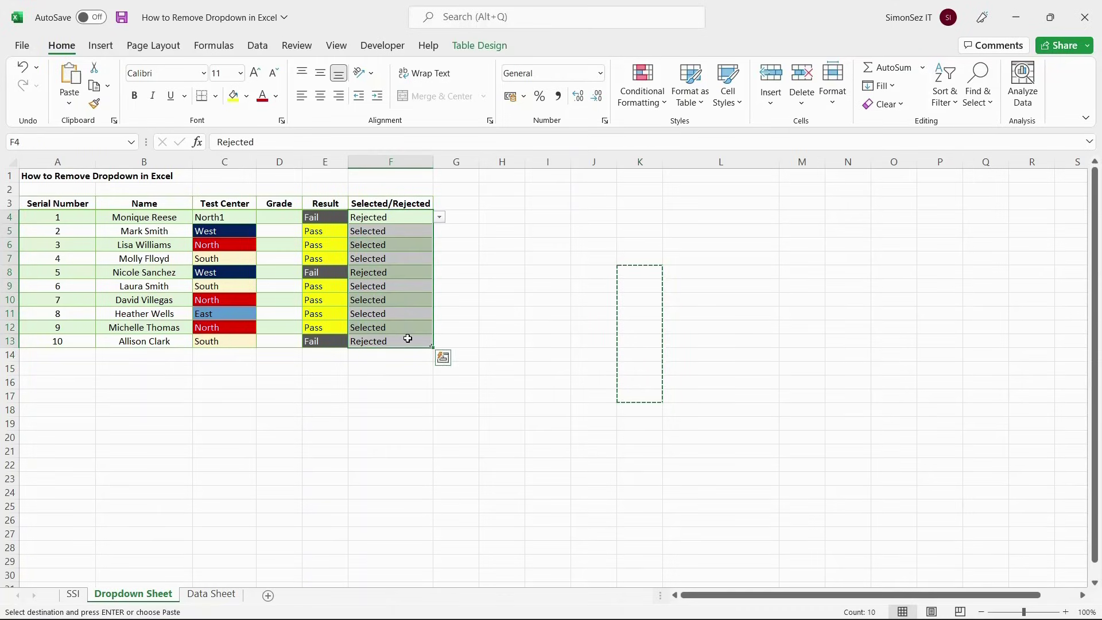
# Step: Paste the blank cells over F4:F13, then check F4, F5 and F6 have no dropdown
pyautogui.rightClick(397, 217)
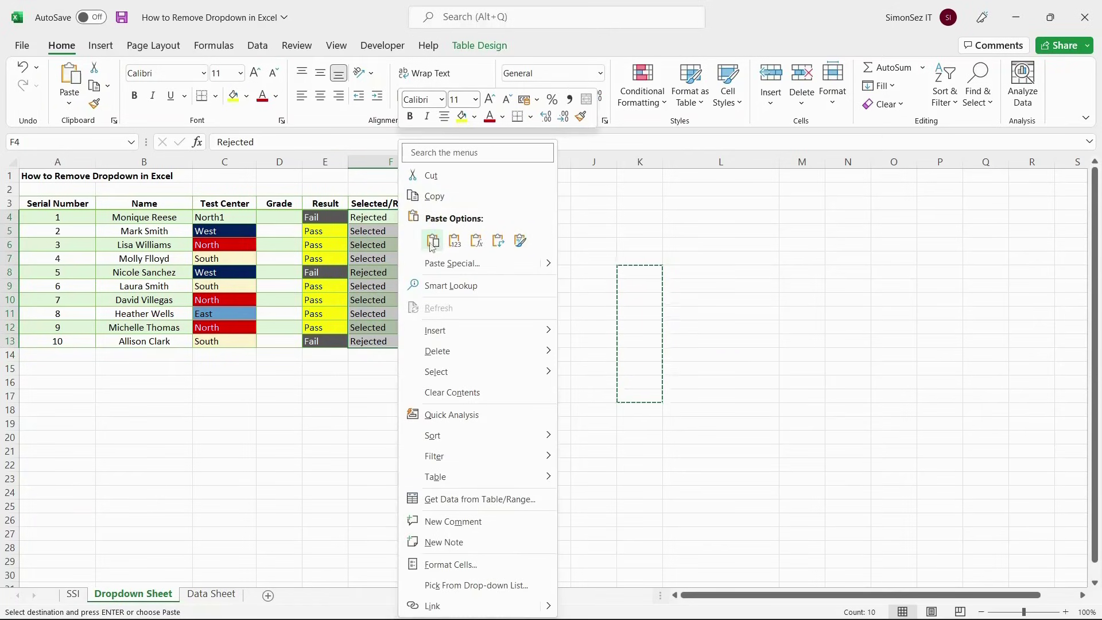
pyautogui.click(431, 241)
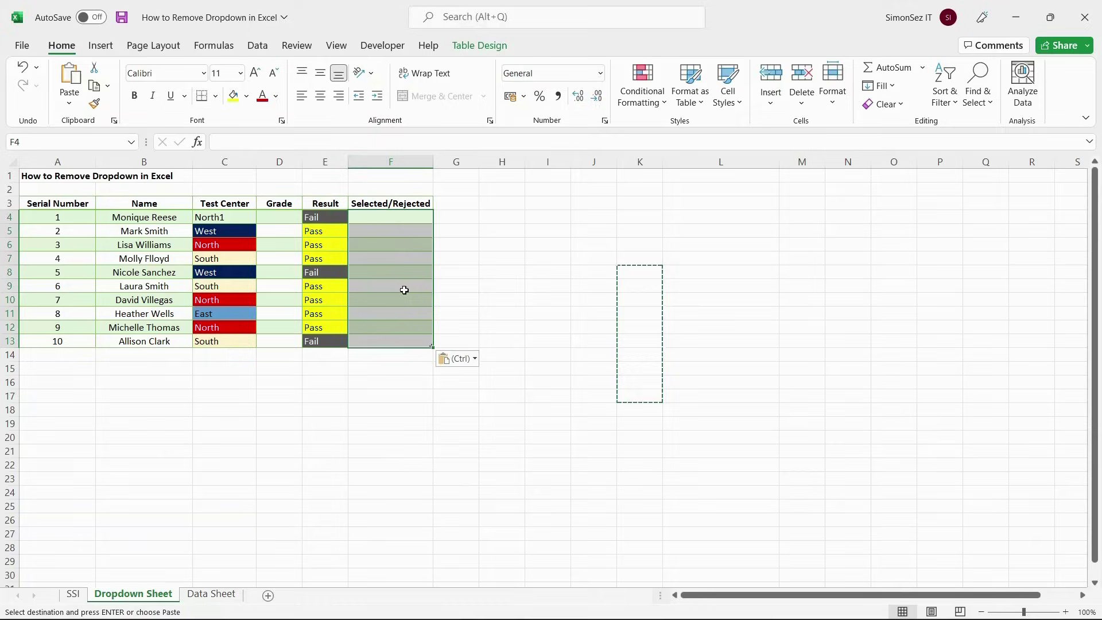
pyautogui.click(409, 220)
pyautogui.click(408, 234)
pyautogui.click(410, 219)
pyautogui.click(412, 246)
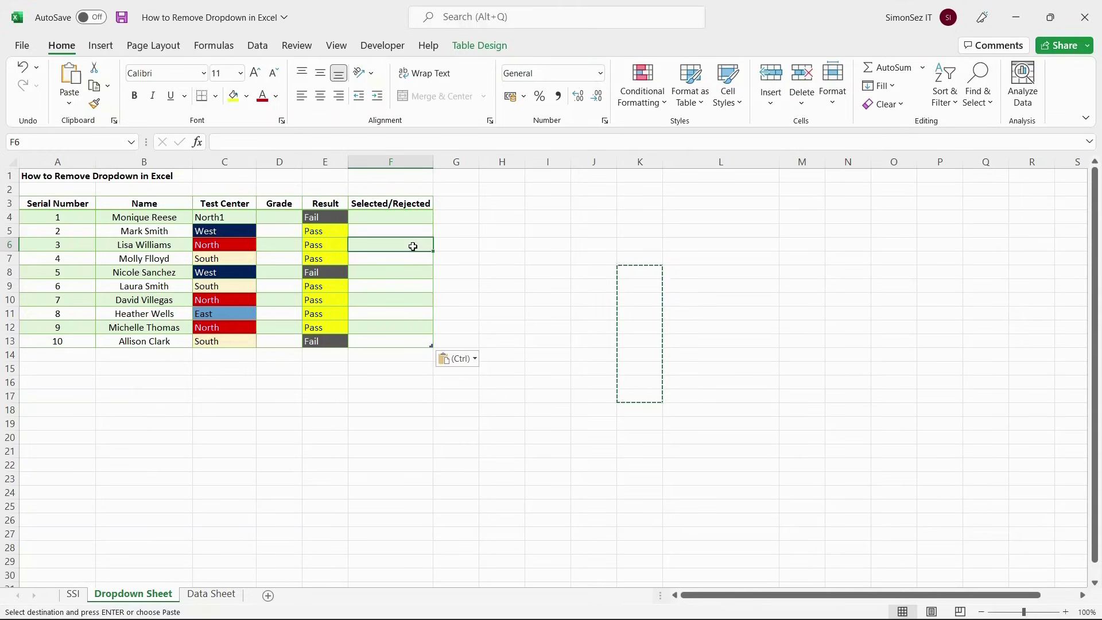
pyautogui.click(491, 246)
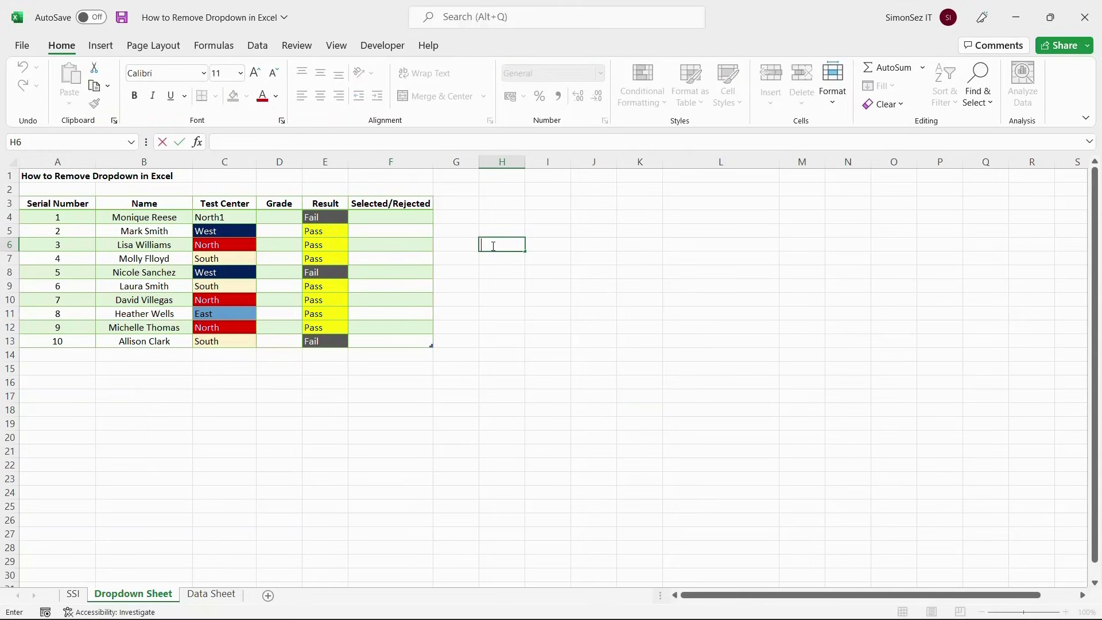
pyautogui.click(396, 221)
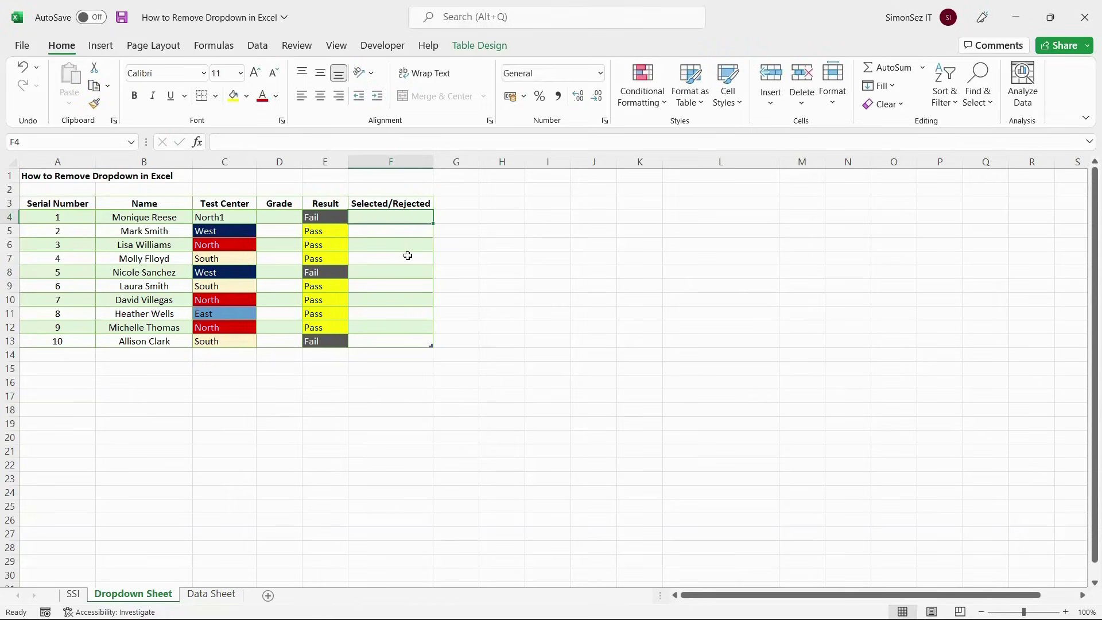